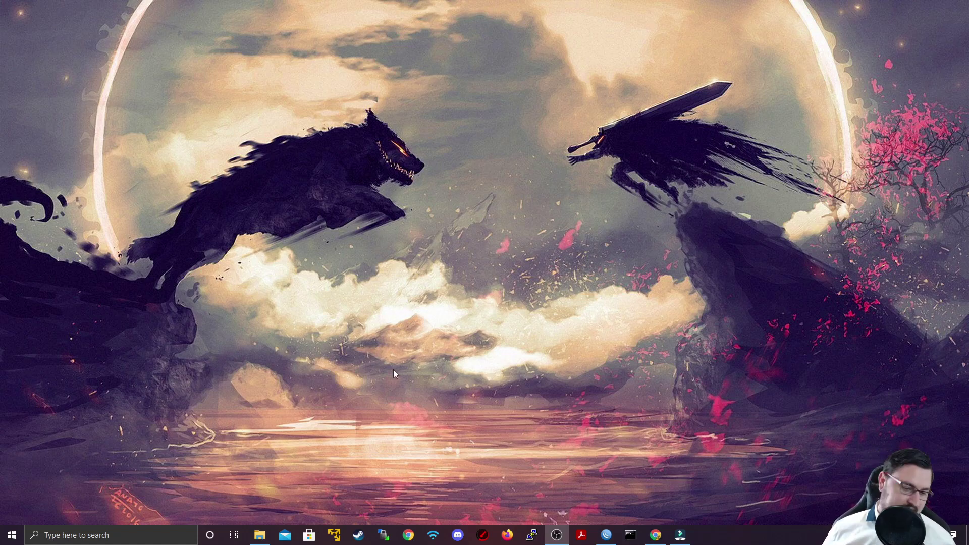
Download Netinstall 6.49 (Stable) for Windows from the MikroTik Software page.
{"action": "left_click", "coordinate": [507, 535]}
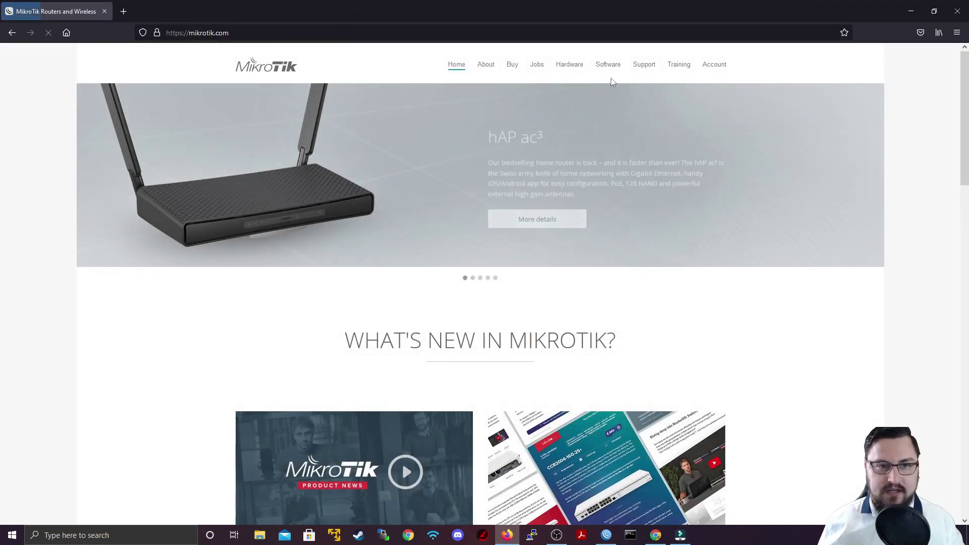
{"action": "left_click", "coordinate": [608, 66]}
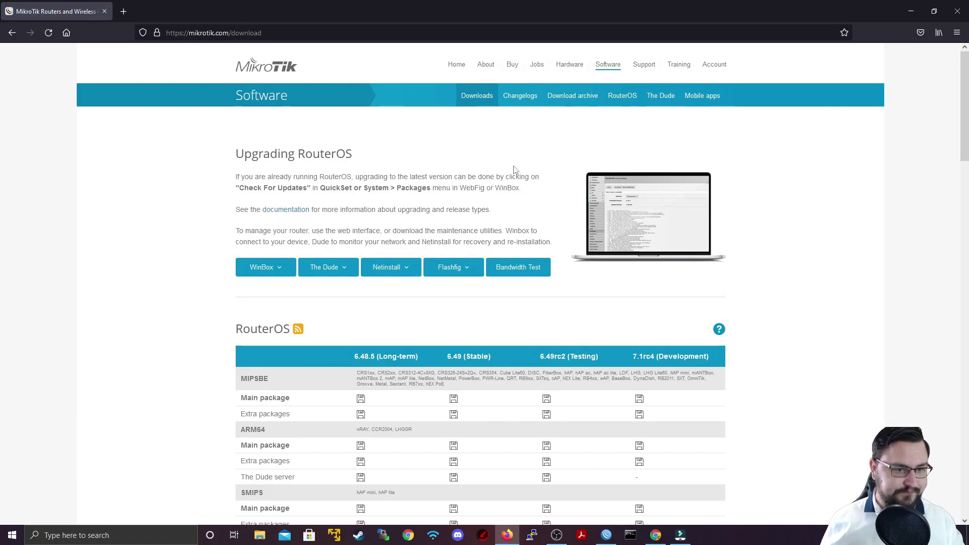
{"action": "left_click", "coordinate": [400, 275]}
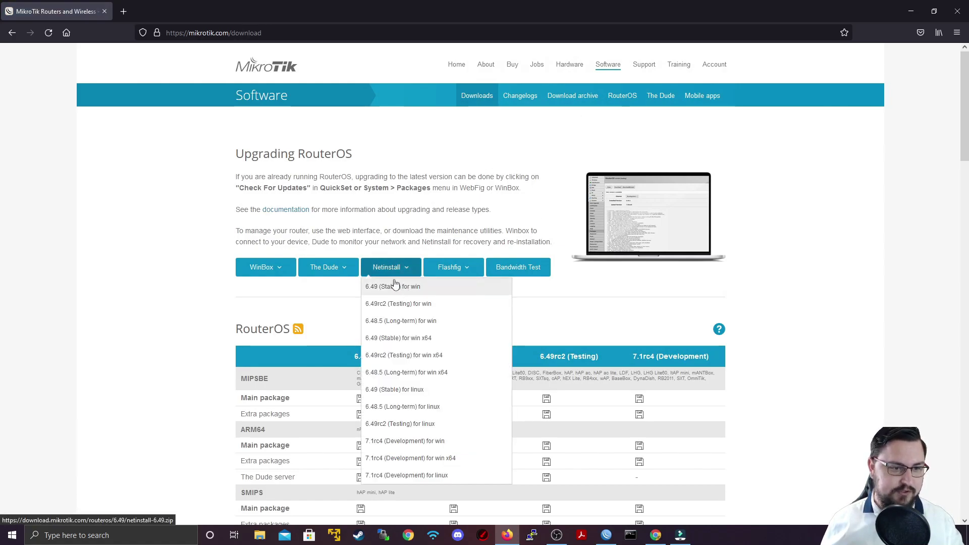
{"action": "left_click", "coordinate": [403, 288]}
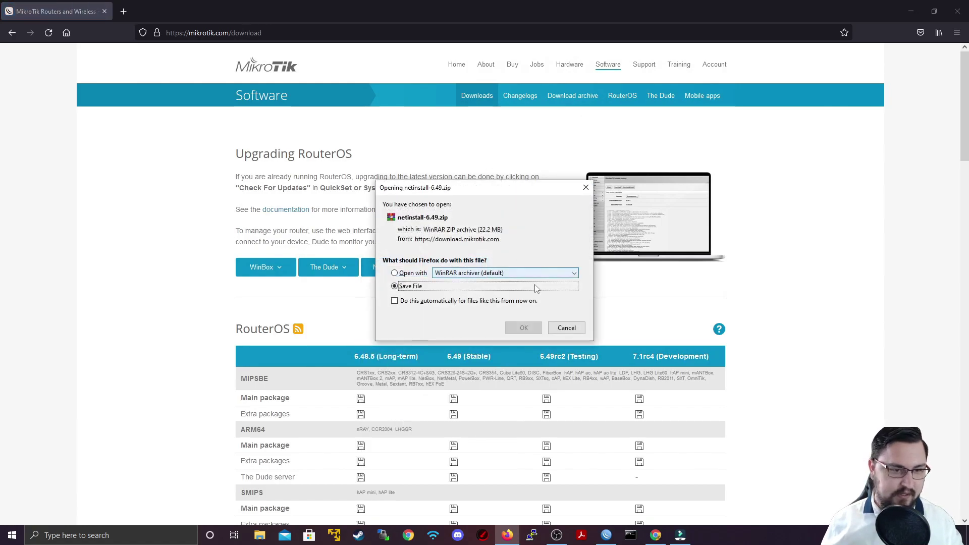
{"action": "left_click", "coordinate": [523, 327]}
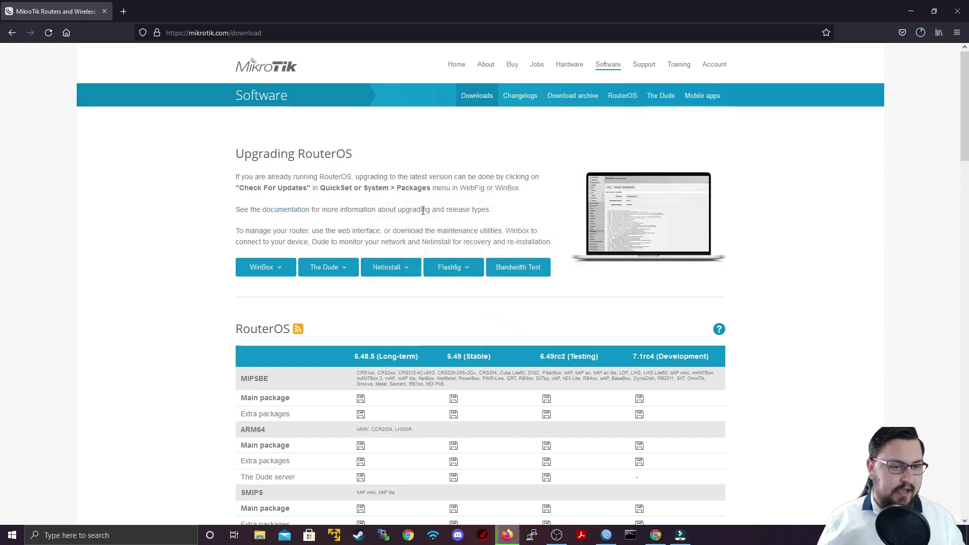
Download the RouterOS 6.48.5 MIPSBE main package, routeros-mipsbe-6.48.5.npk, which covers RB9xx devices.
{"action": "scroll", "coordinate": [349, 305], "scroll_direction": "down", "scroll_amount": 1}
{"action": "scroll", "coordinate": [385, 214], "scroll_direction": "down", "scroll_amount": 2}
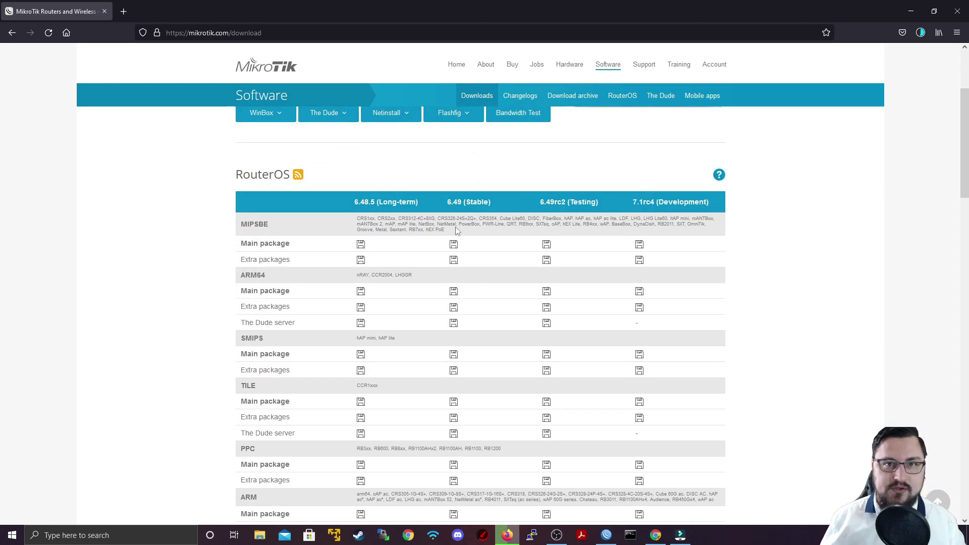
{"action": "triple_click", "coordinate": [457, 231]}
{"action": "left_click", "coordinate": [478, 237]}
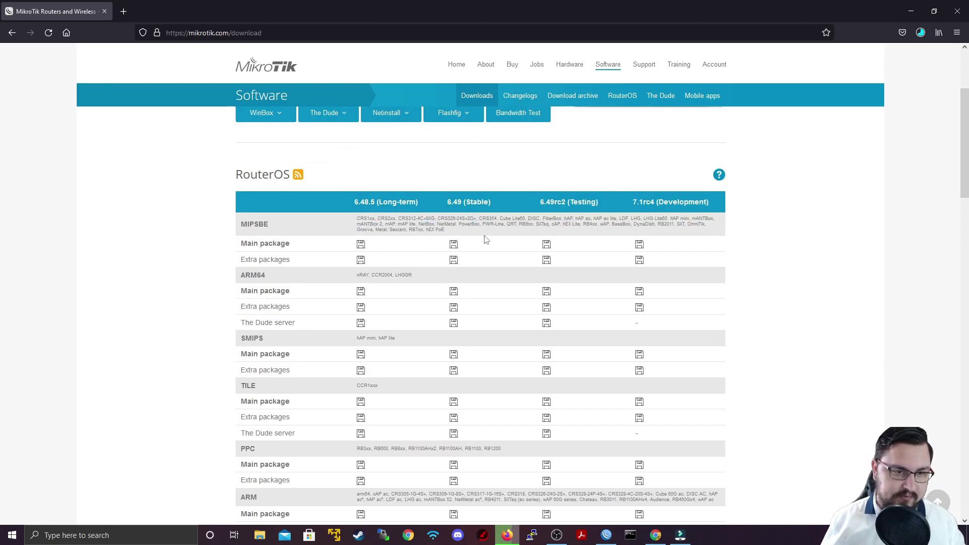
{"action": "left_click_drag", "start_coordinate": [207, 249], "coordinate": [333, 235]}
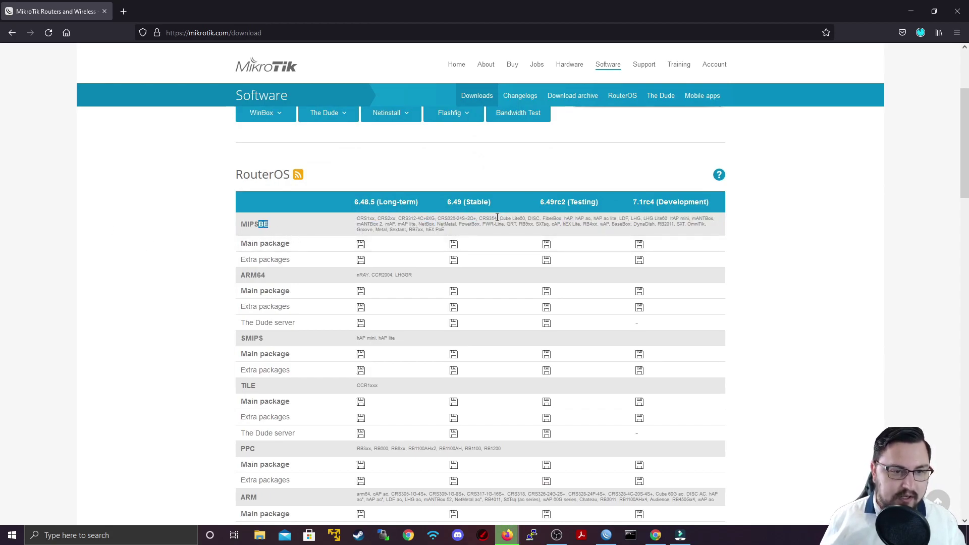
{"action": "double_click", "coordinate": [526, 224]}
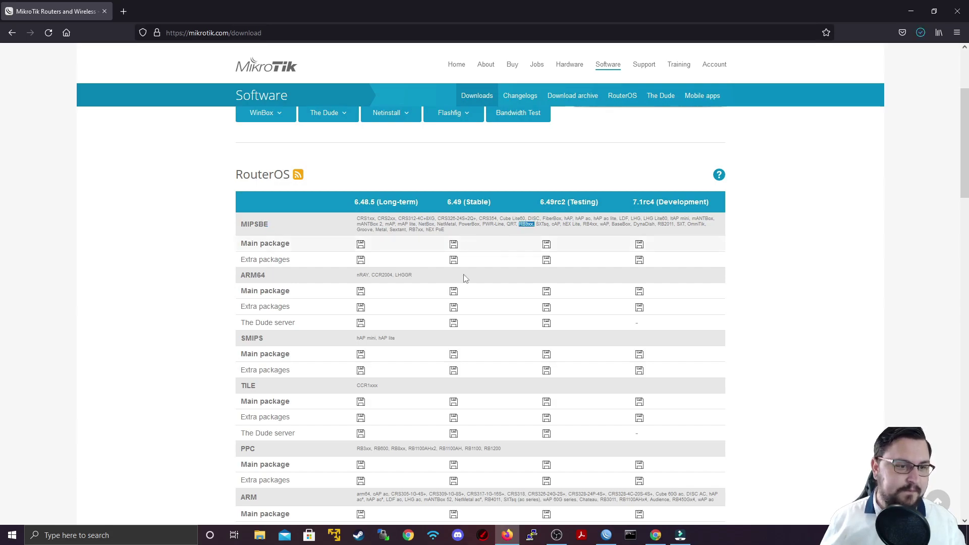
{"action": "left_click", "coordinate": [360, 259]}
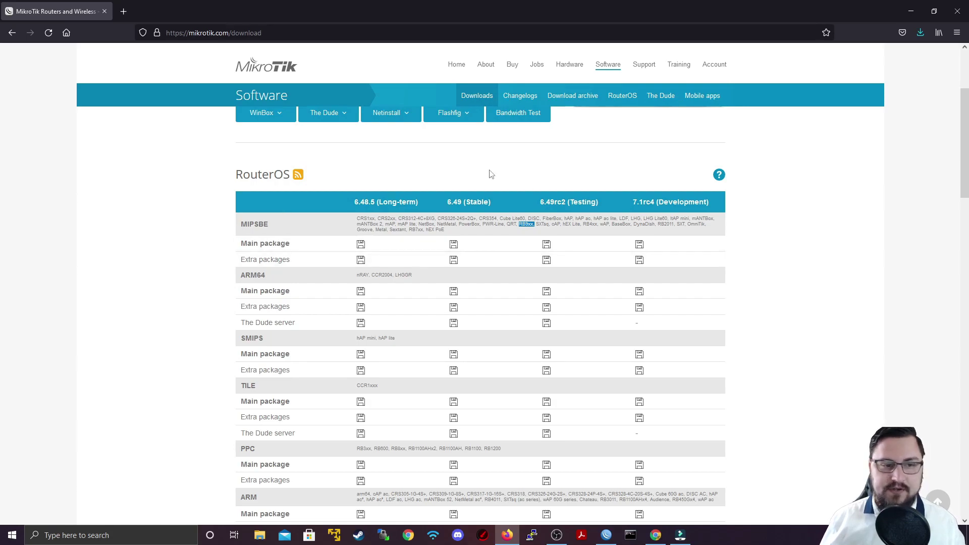
{"action": "left_click_drag", "start_coordinate": [451, 201], "coordinate": [476, 202]}
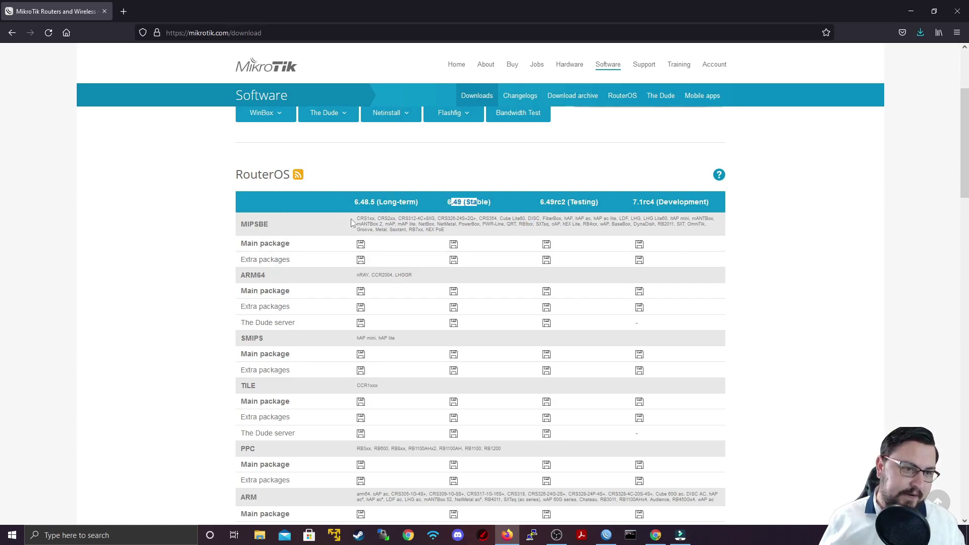
{"action": "left_click", "coordinate": [360, 245]}
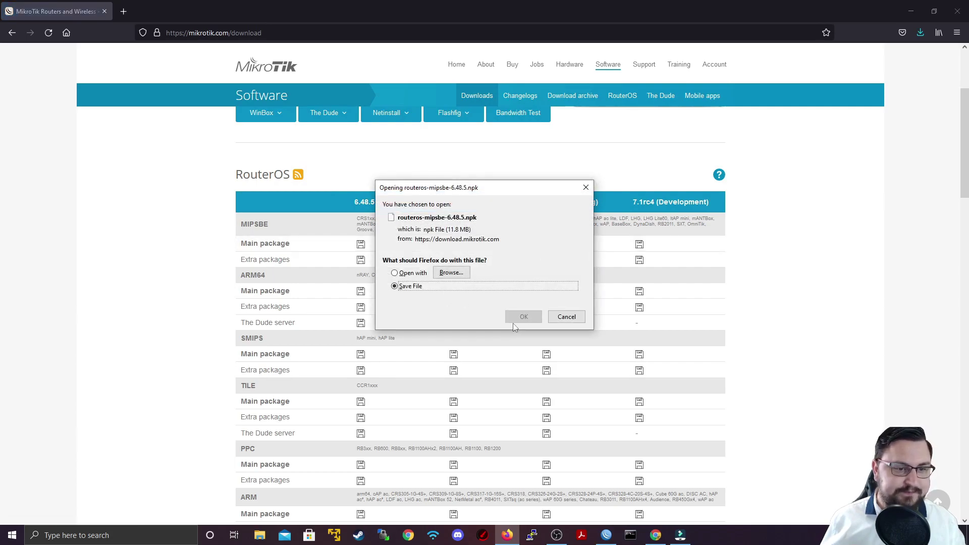
{"action": "left_click", "coordinate": [524, 317]}
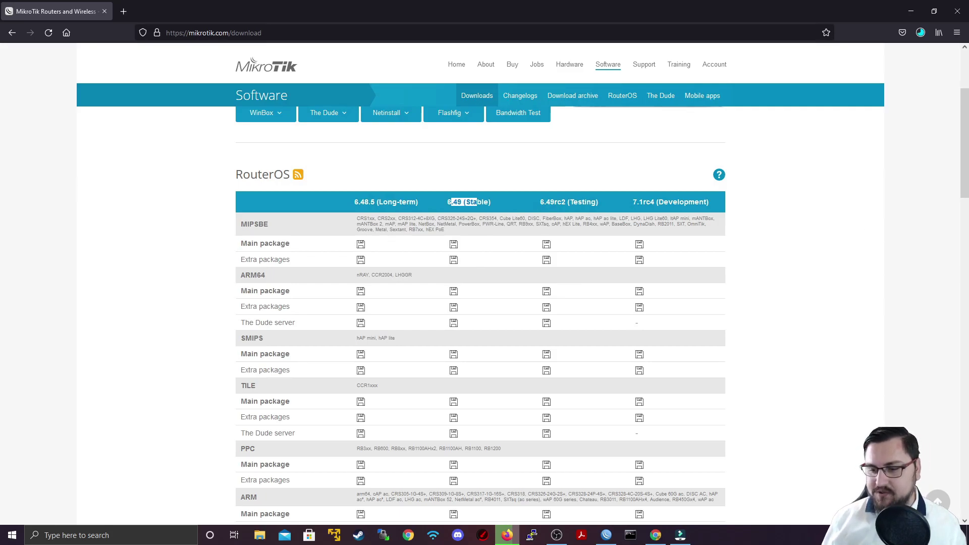
Extract the netinstall-6.49 archive into the Downloads folder.
{"action": "key", "text": "super+e"}
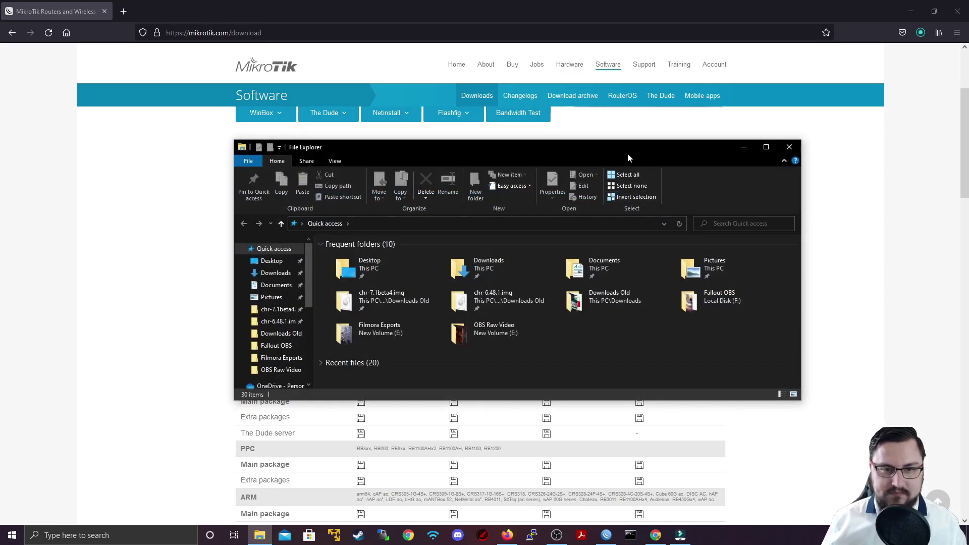
{"action": "key", "text": "alt+Tab"}
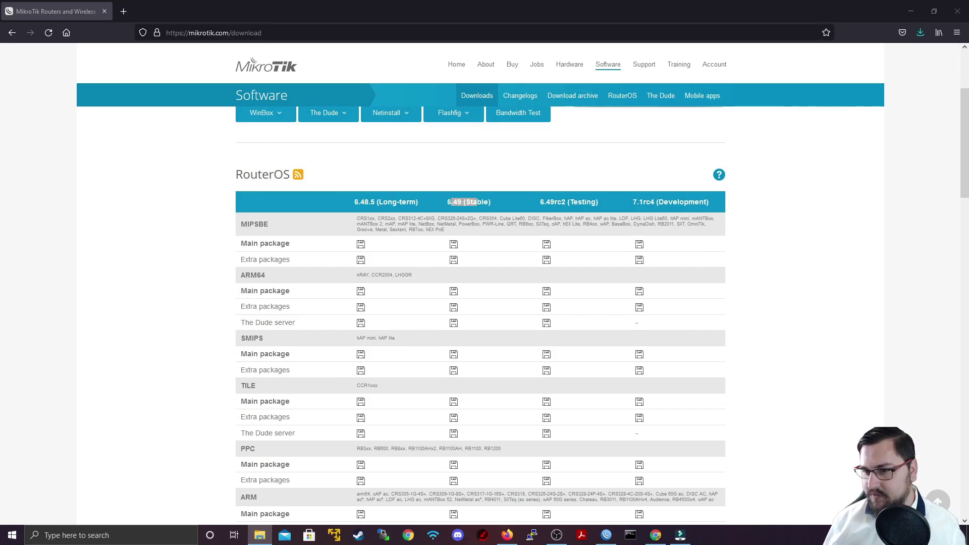
{"action": "key", "text": "alt+Tab"}
{"action": "left_click_drag", "start_coordinate": [462, 47], "coordinate": [419, 79]}
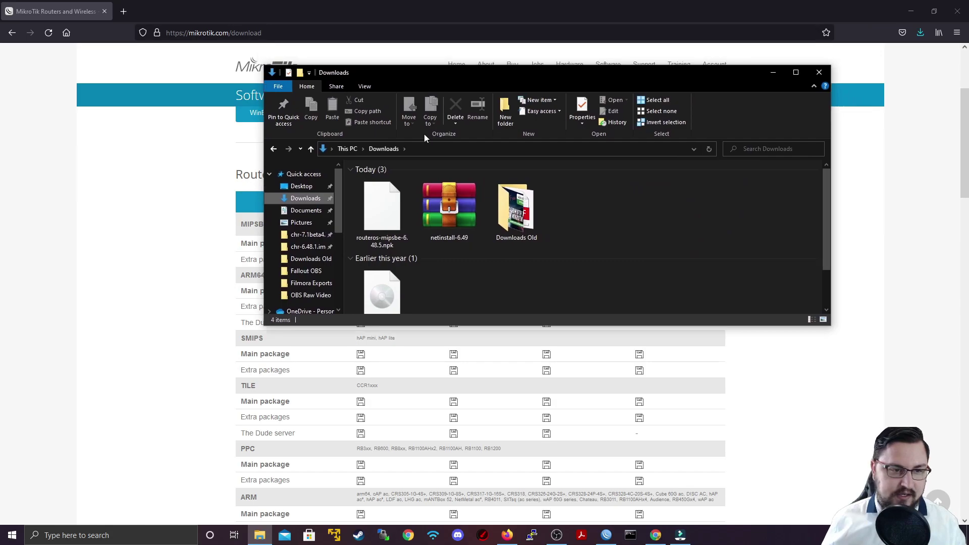
{"action": "right_click", "coordinate": [441, 226]}
{"action": "left_click", "coordinate": [411, 278]}
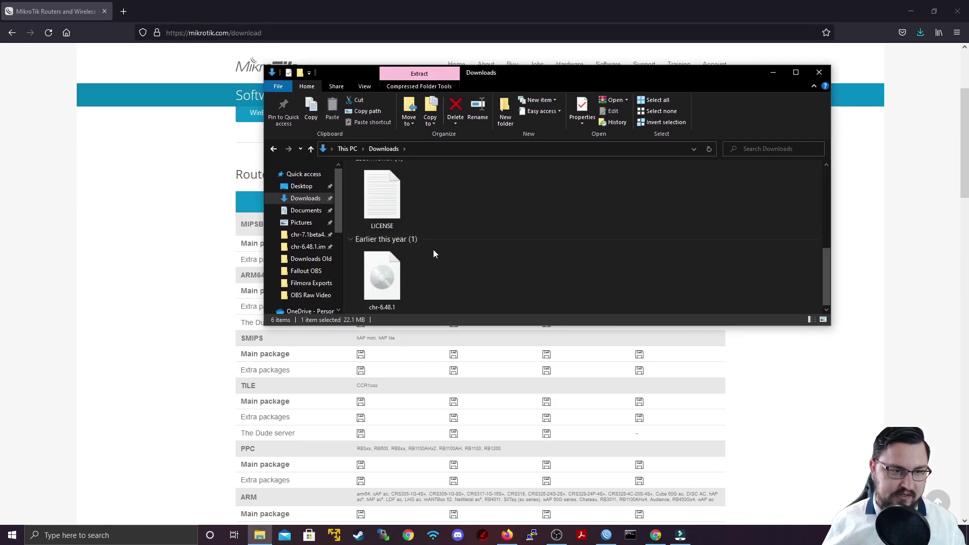
Launch the extracted Netinstall program from Downloads.
{"action": "scroll", "coordinate": [433, 249], "scroll_direction": "down", "scroll_amount": 3}
{"action": "scroll", "coordinate": [415, 236], "scroll_direction": "up", "scroll_amount": 5}
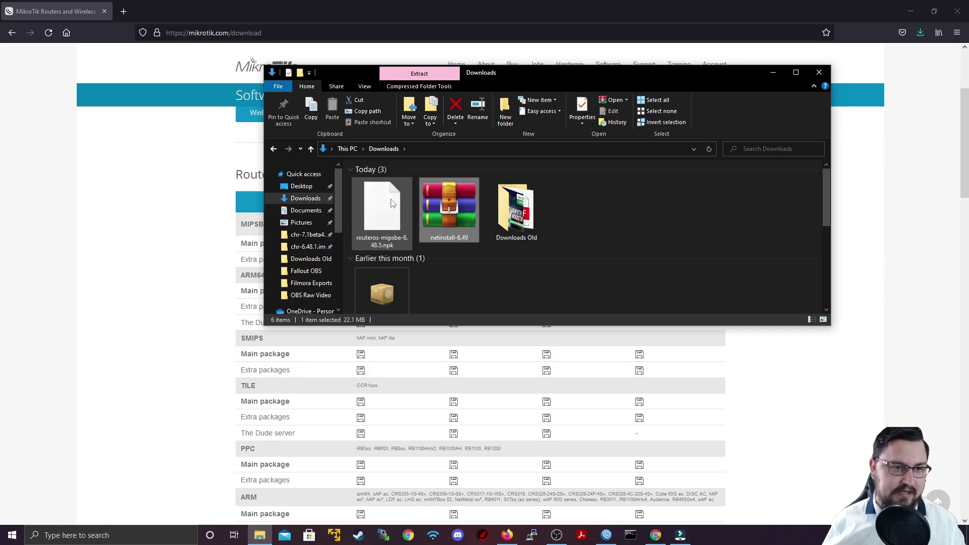
{"action": "double_click", "coordinate": [394, 273]}
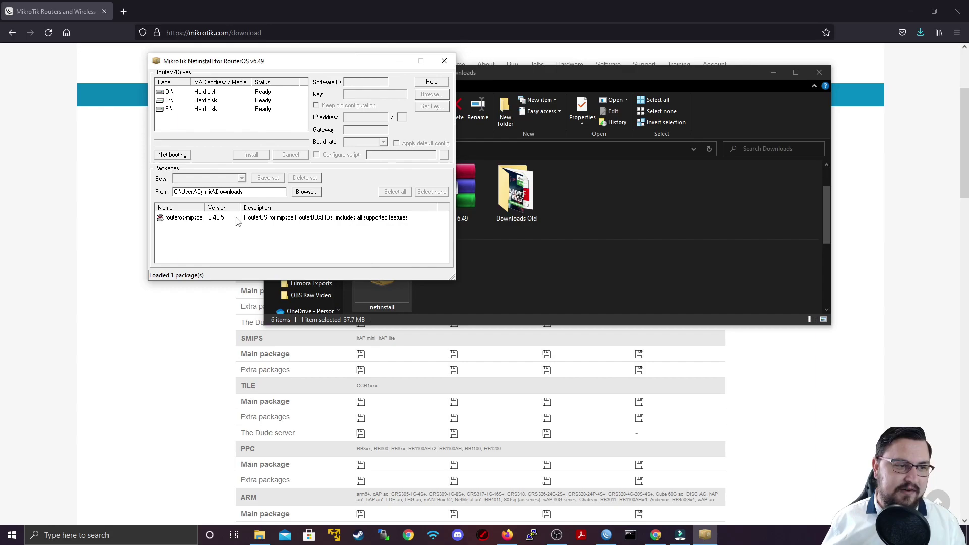
{"action": "left_click", "coordinate": [200, 219]}
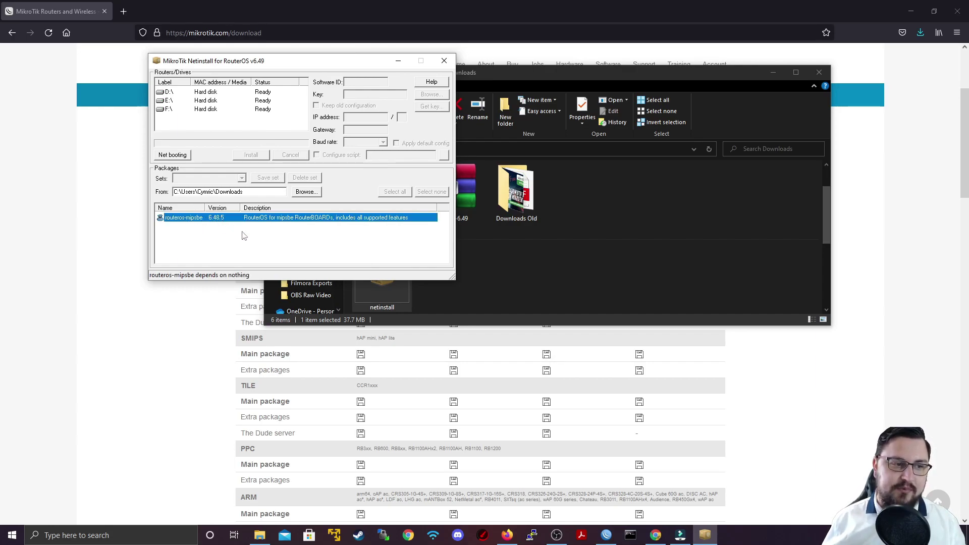
{"action": "left_click_drag", "start_coordinate": [265, 192], "coordinate": [174, 192]}
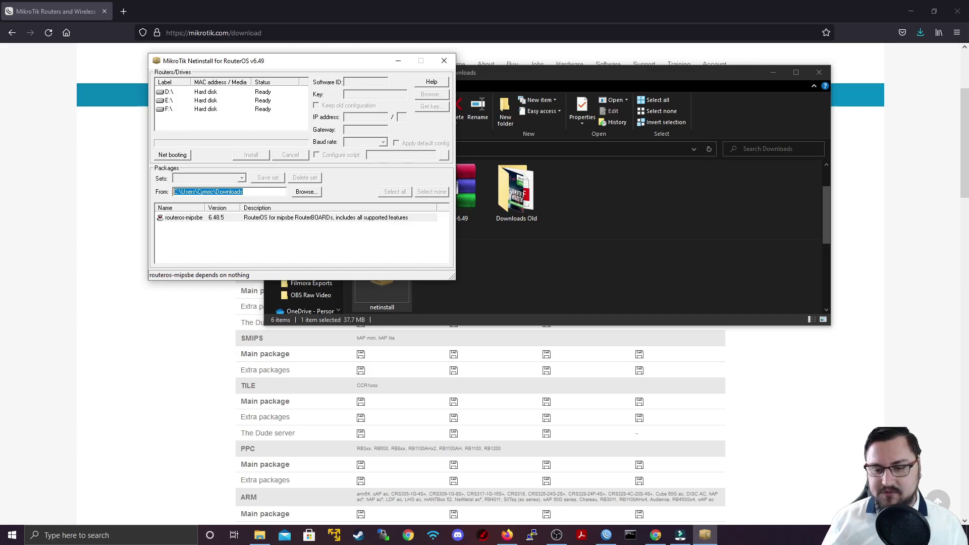
{"action": "left_click", "coordinate": [858, 535]}
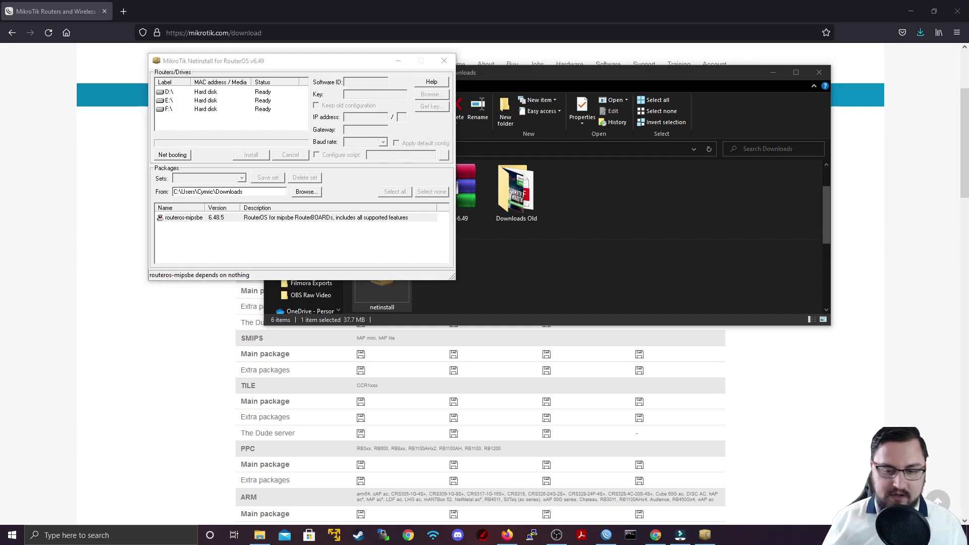
{"action": "key", "text": "super"}
{"action": "type", "text": "fir"}
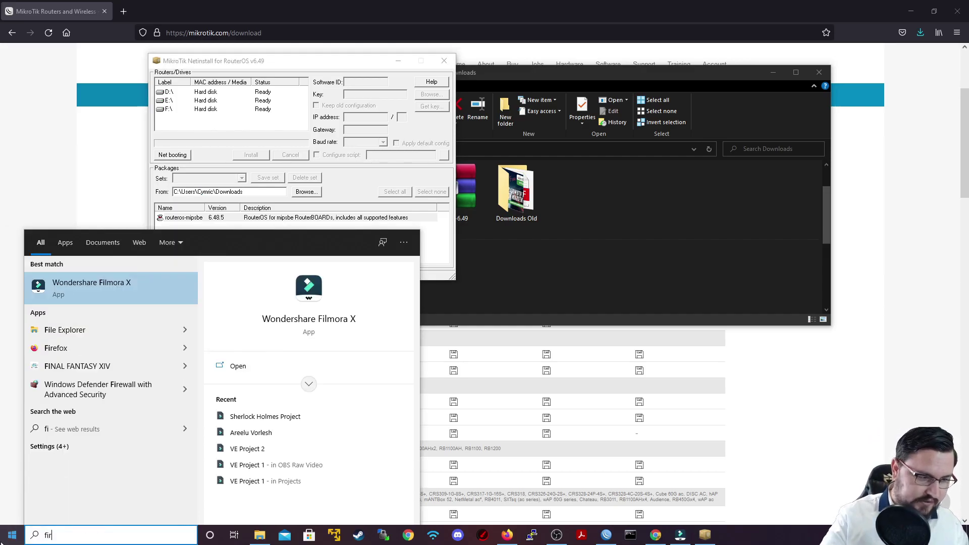
{"action": "type", "text": "ewall"}
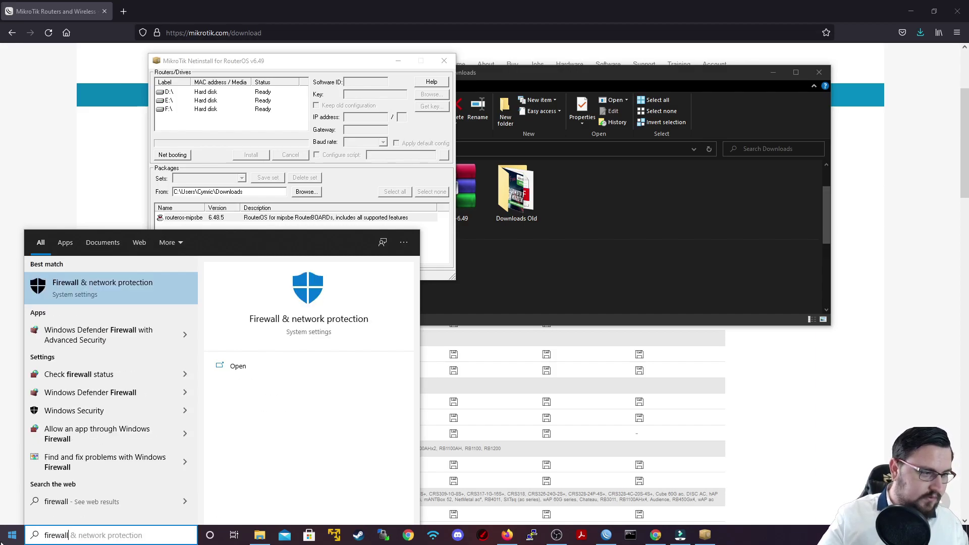
{"action": "key", "text": "Return"}
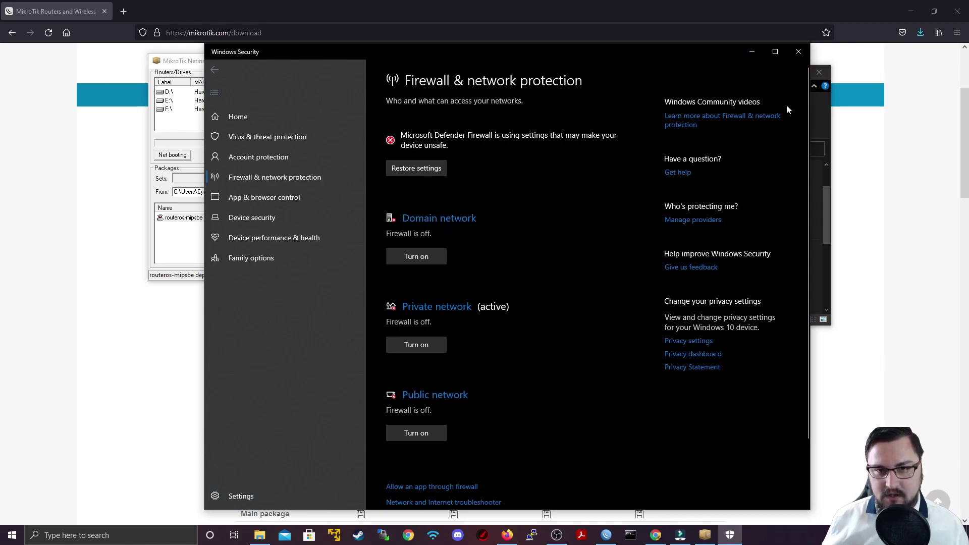
{"action": "left_click", "coordinate": [798, 52]}
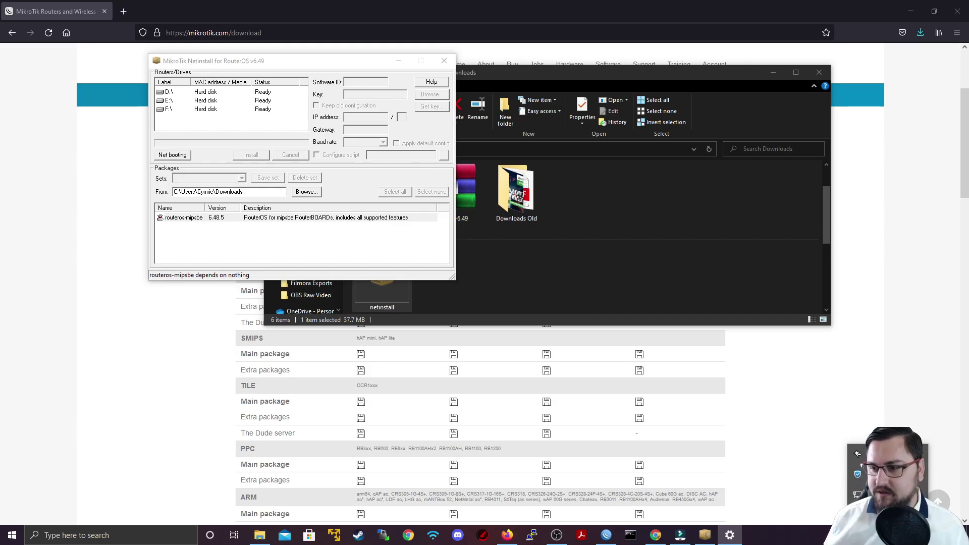
Set Ethernet IPv4 to 192.168.88.2 with gateway 192.168.88.1, then close Network Connections.
{"action": "double_click", "coordinate": [353, 199]}
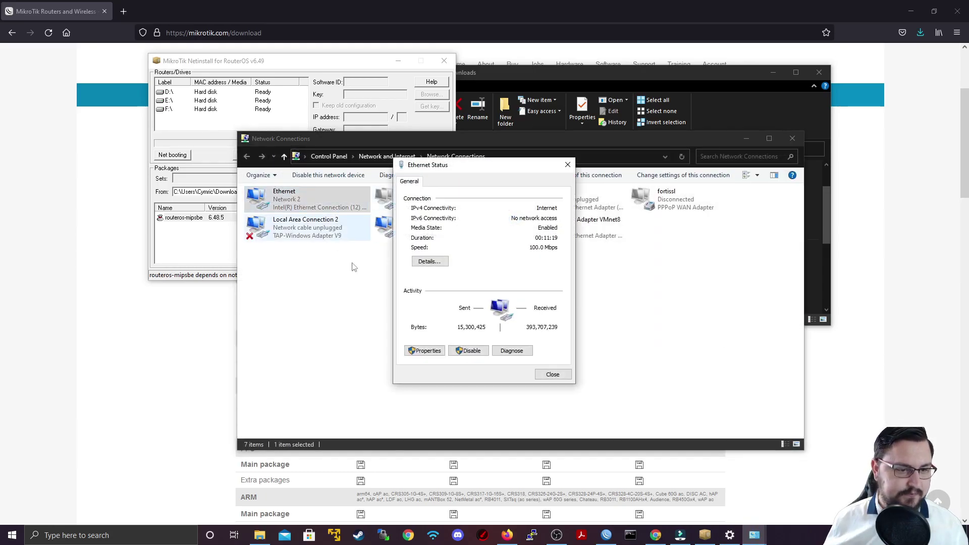
{"action": "left_click", "coordinate": [424, 350]}
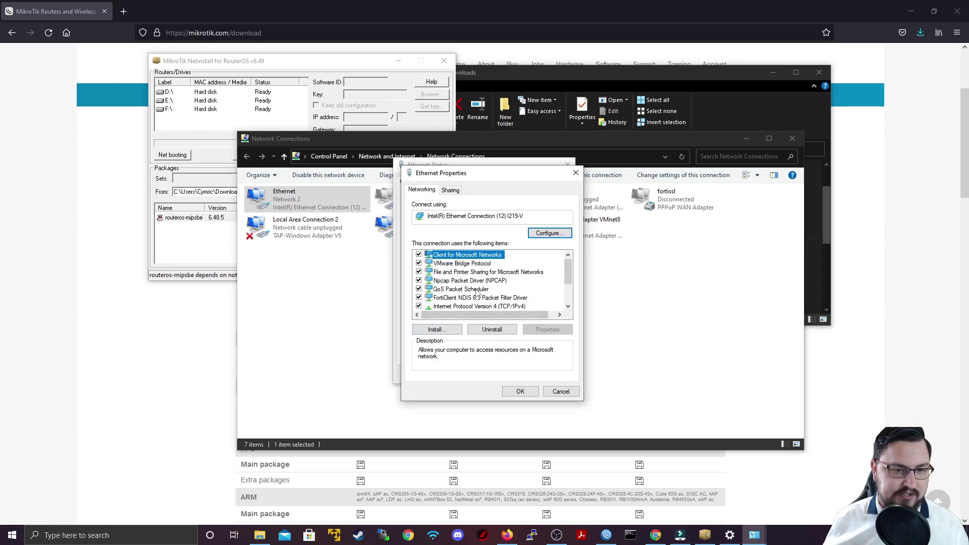
{"action": "double_click", "coordinate": [477, 306]}
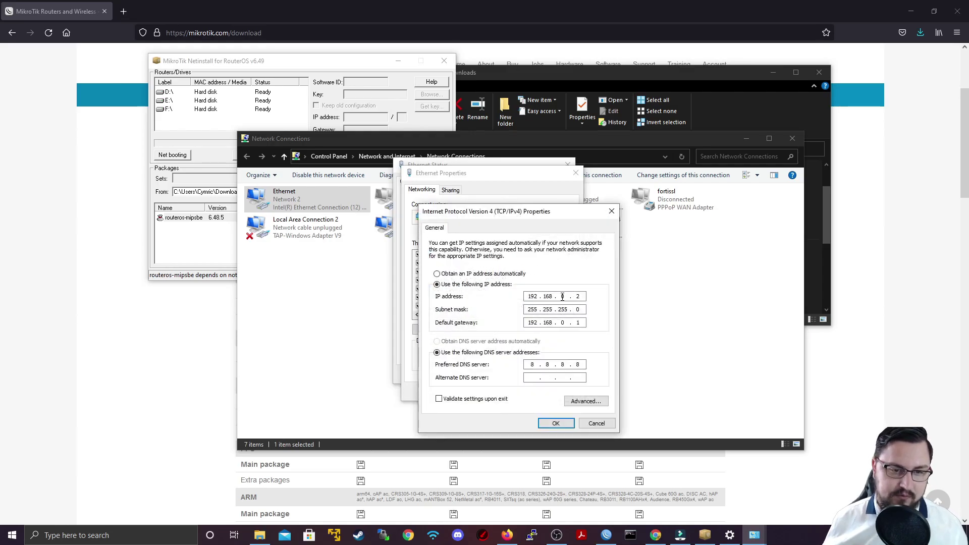
{"action": "double_click", "coordinate": [562, 297]}
{"action": "type", "text": "88"}
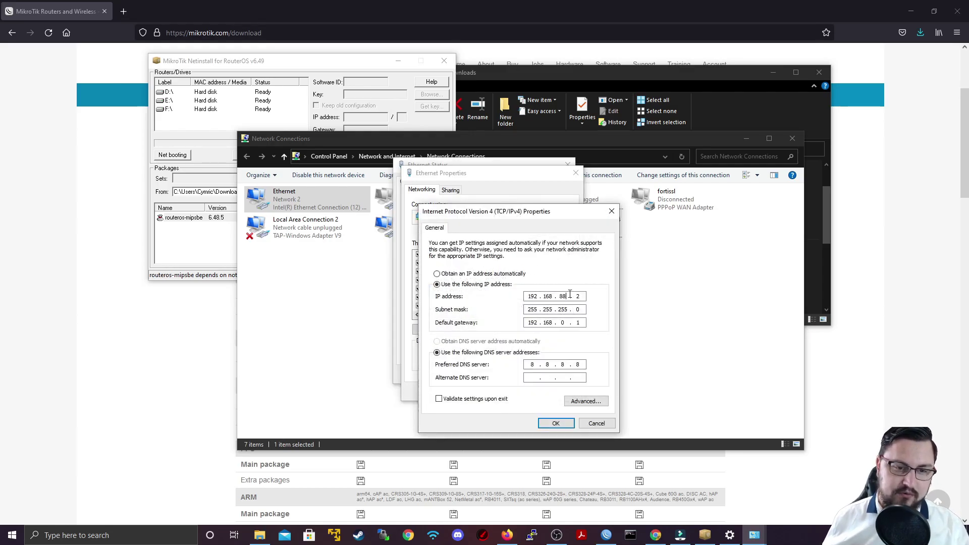
{"action": "double_click", "coordinate": [565, 323]}
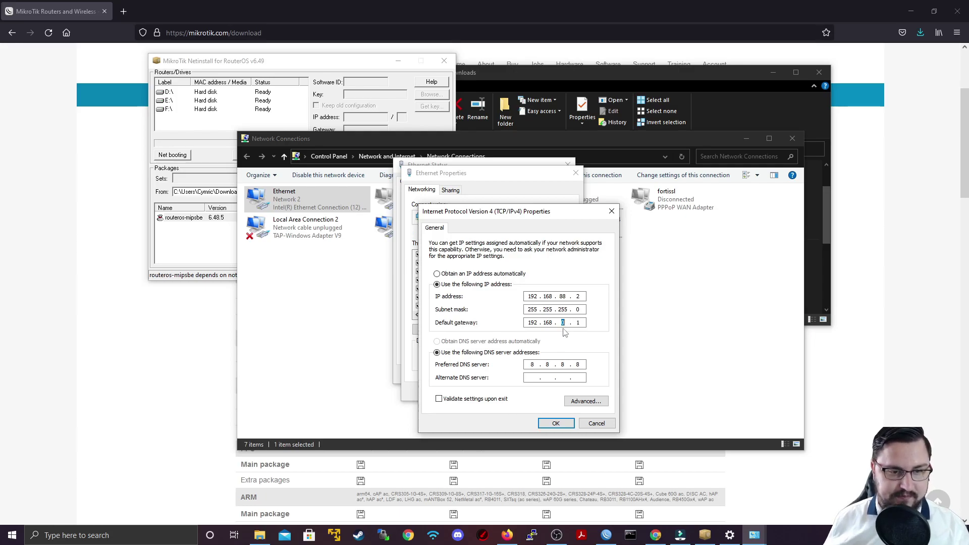
{"action": "type", "text": "88"}
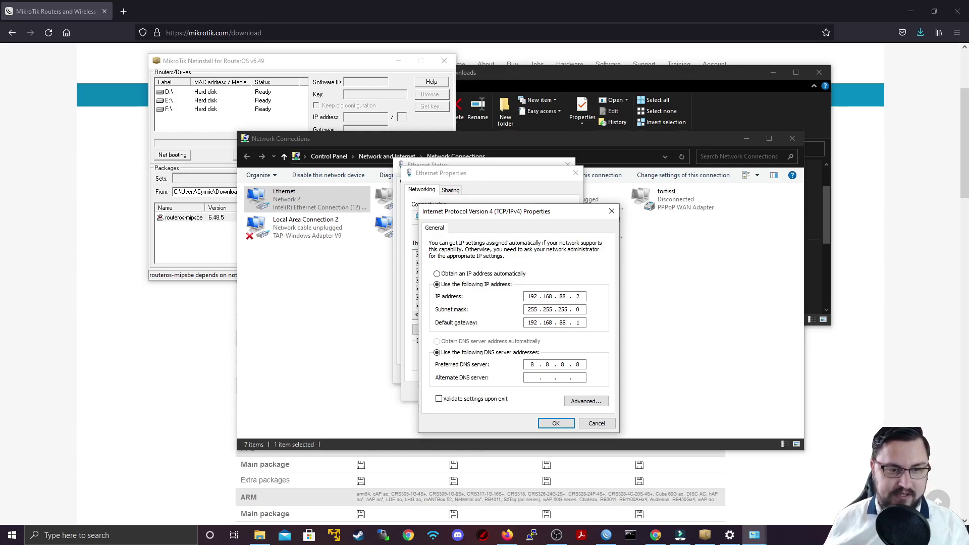
{"action": "double_click", "coordinate": [577, 297]}
{"action": "left_click", "coordinate": [552, 423]}
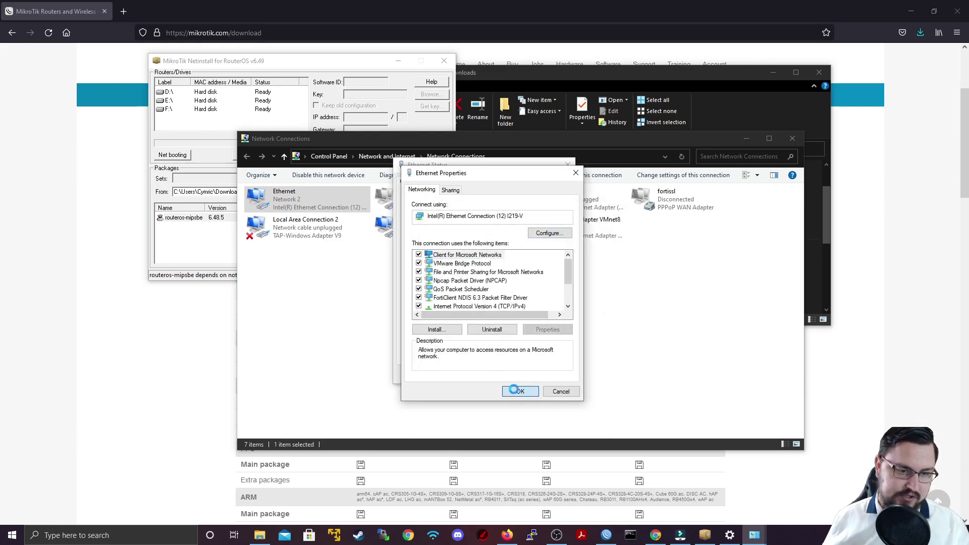
{"action": "left_click", "coordinate": [551, 373]}
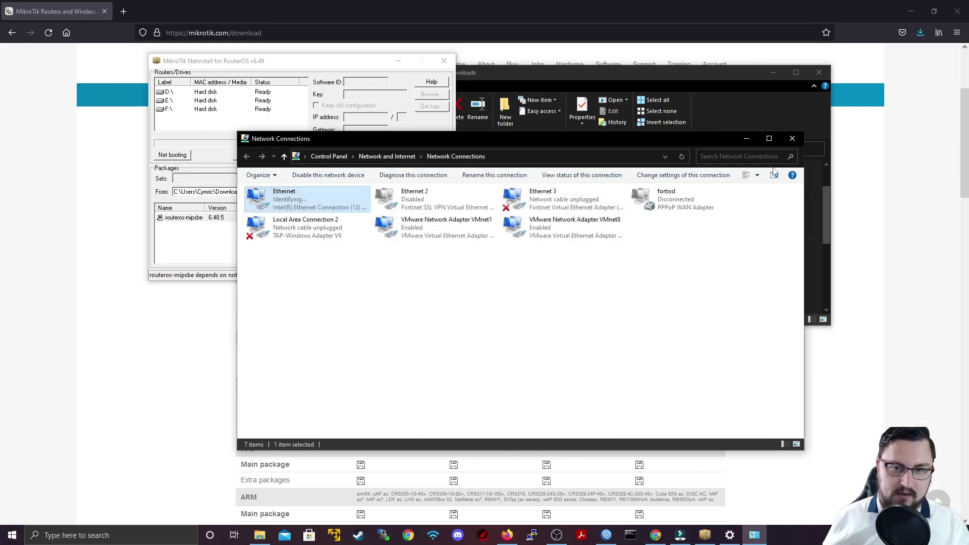
{"action": "left_click", "coordinate": [792, 139]}
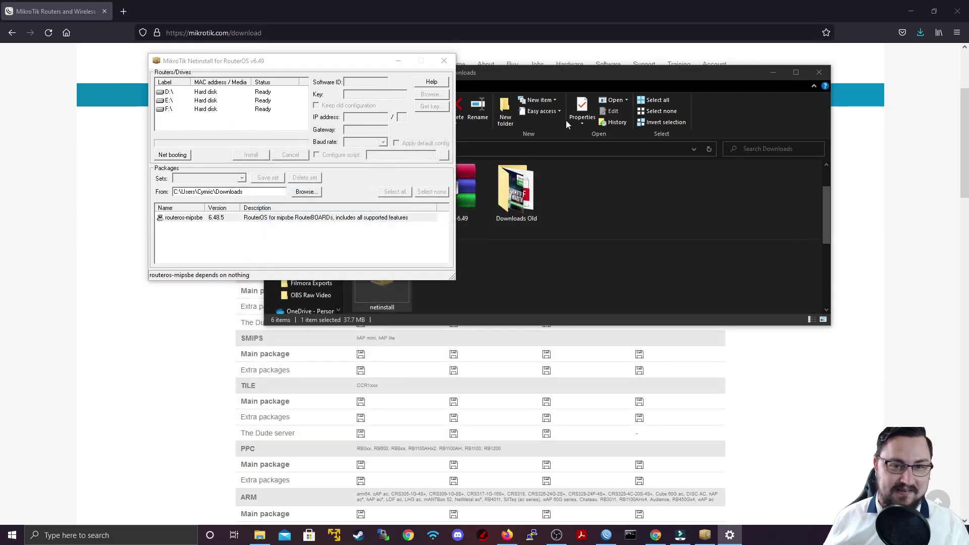
Enable Netinstall's boot server with client IP address 192.168.88.3.
{"action": "left_click", "coordinate": [172, 155]}
{"action": "left_click", "coordinate": [221, 114]}
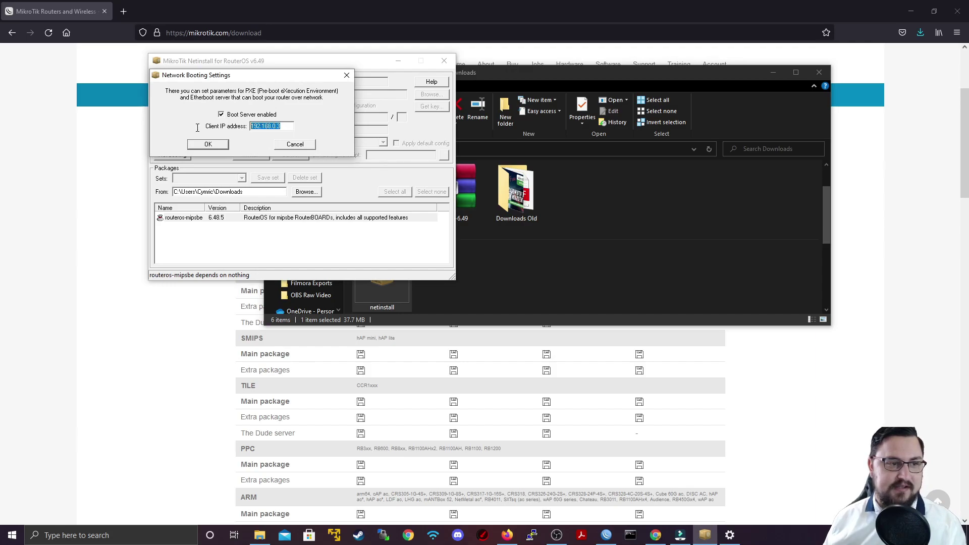
{"action": "left_click", "coordinate": [288, 126]}
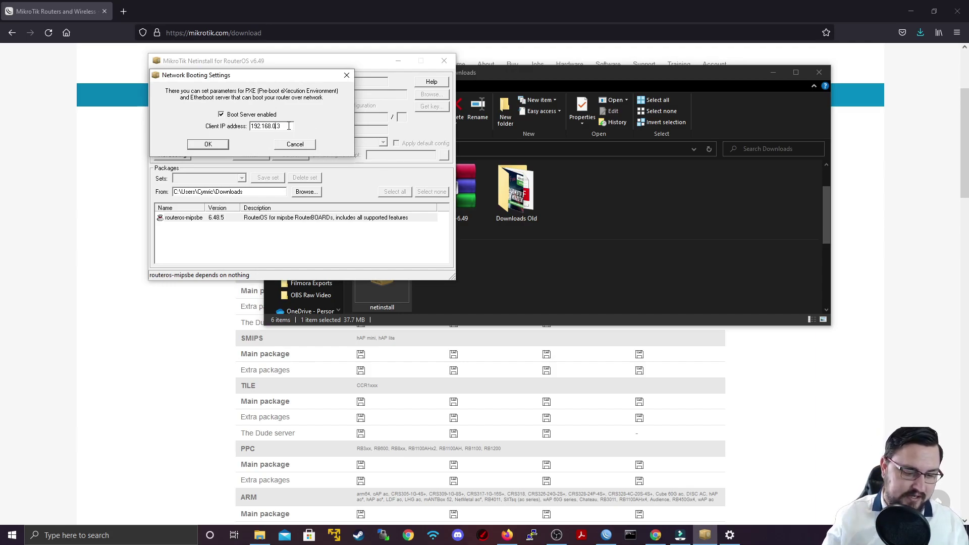
{"action": "left_click", "coordinate": [212, 146]}
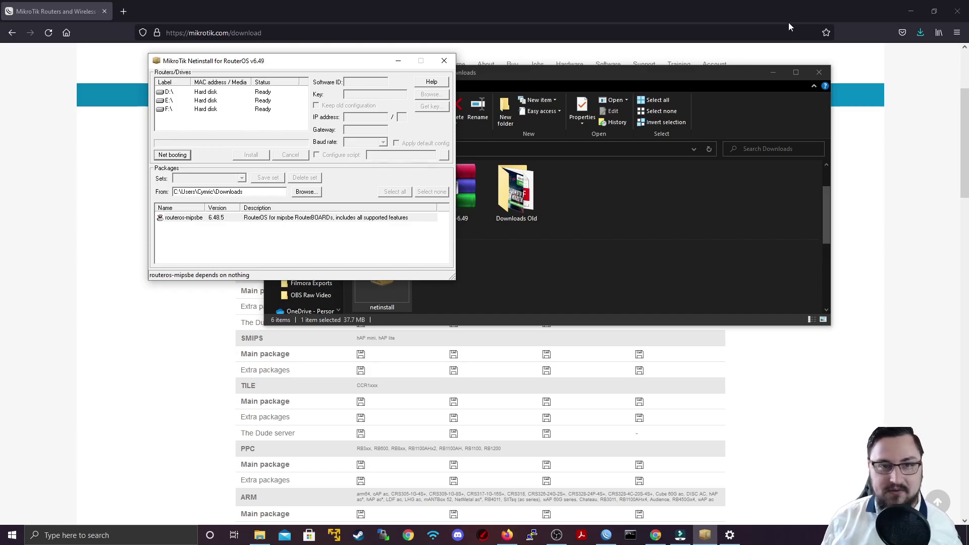
Return to Netinstall and wait until the RB951U RouterBOARD is listed as Ready.
{"action": "left_click", "coordinate": [774, 72]}
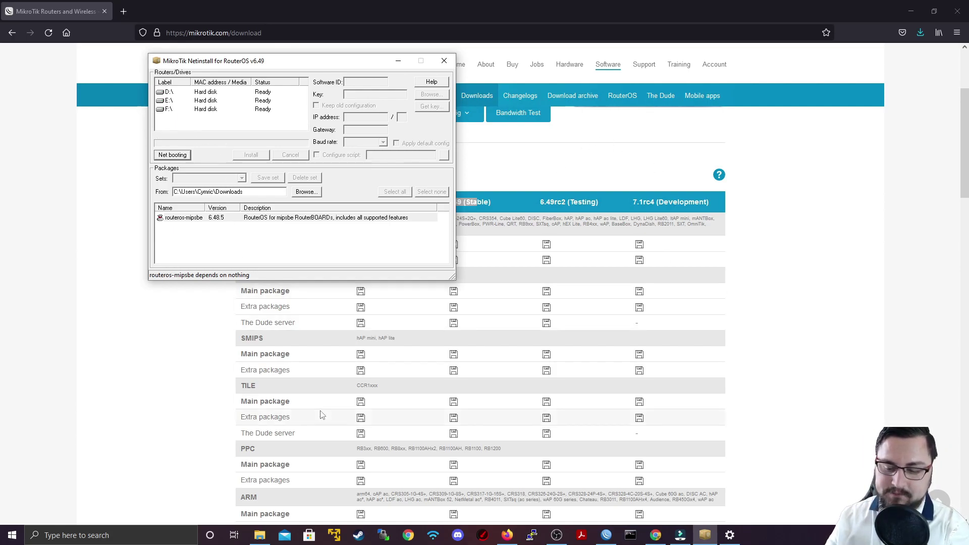
{"action": "left_click", "coordinate": [351, 444]}
{"action": "scroll", "coordinate": [351, 445], "scroll_direction": "up", "scroll_amount": 2}
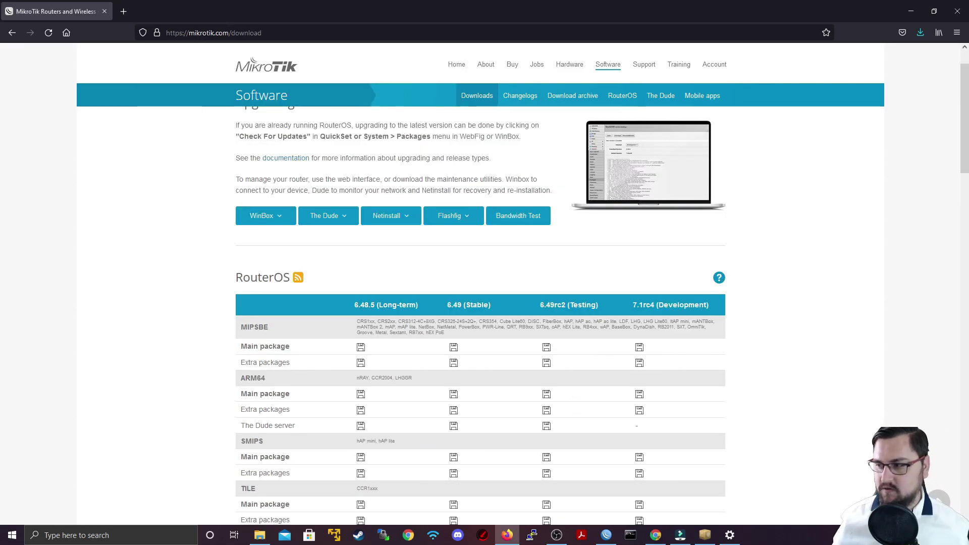
{"action": "key", "text": "alt+Tab"}
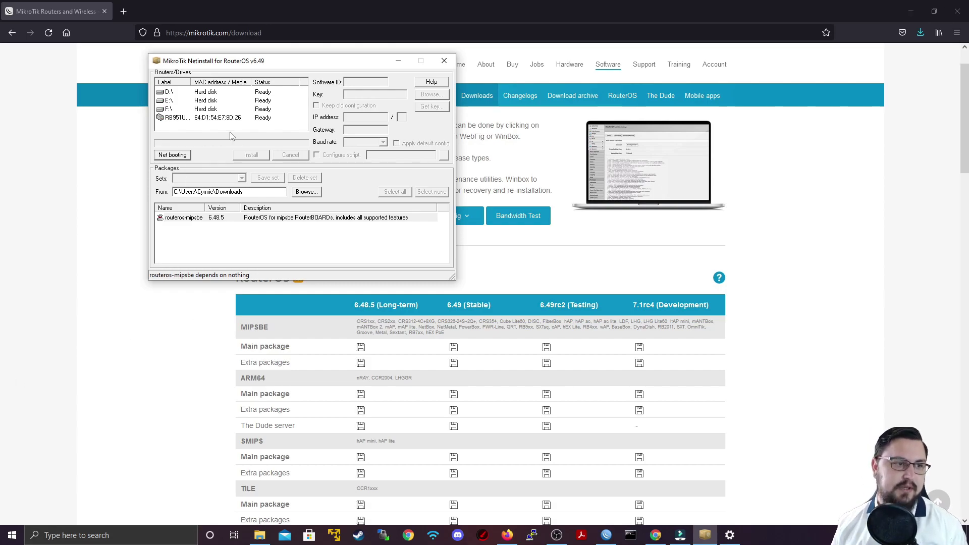
Install routeros-mipsbe 6.48.5 with Apply default config on the RB951Ui-2HnD.
{"action": "left_click", "coordinate": [197, 118]}
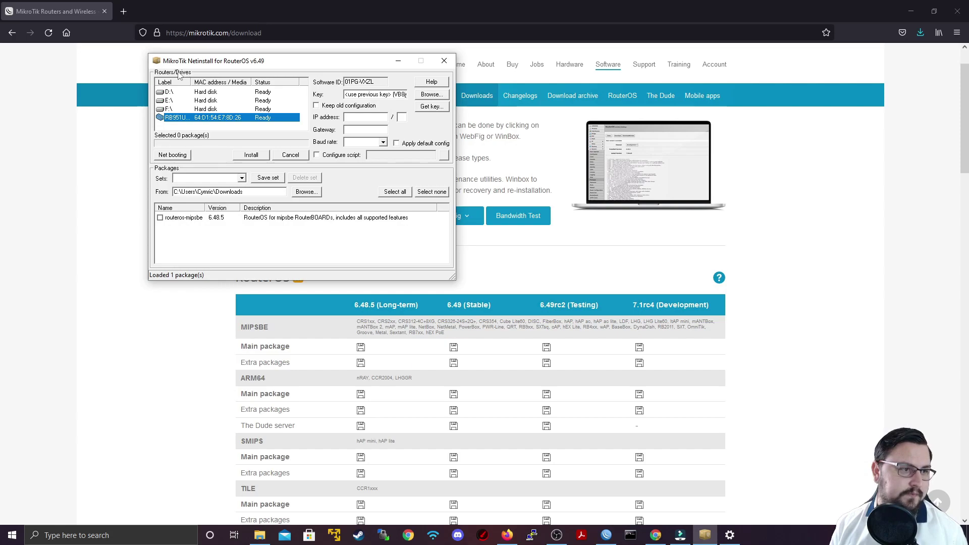
{"action": "left_click_drag", "start_coordinate": [192, 83], "coordinate": [216, 83]}
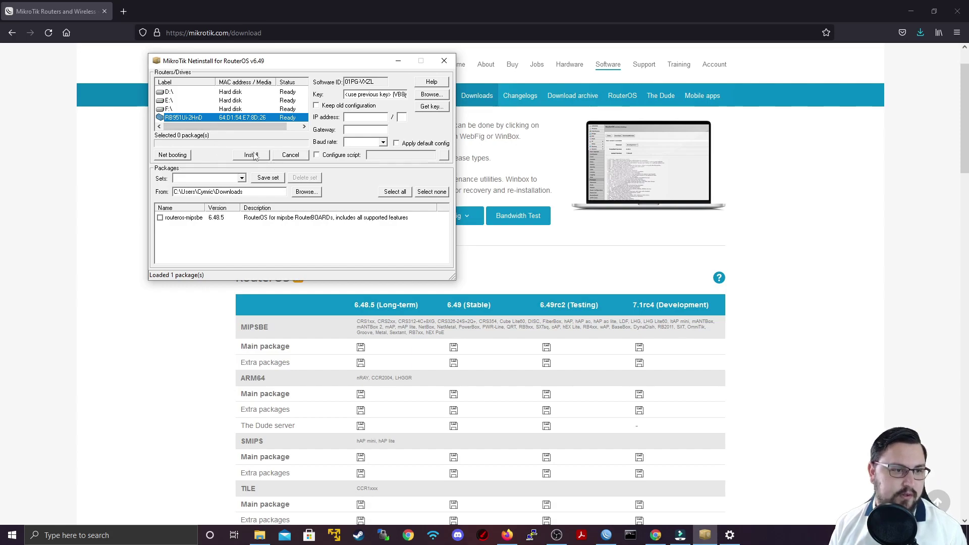
{"action": "left_click", "coordinate": [160, 217]}
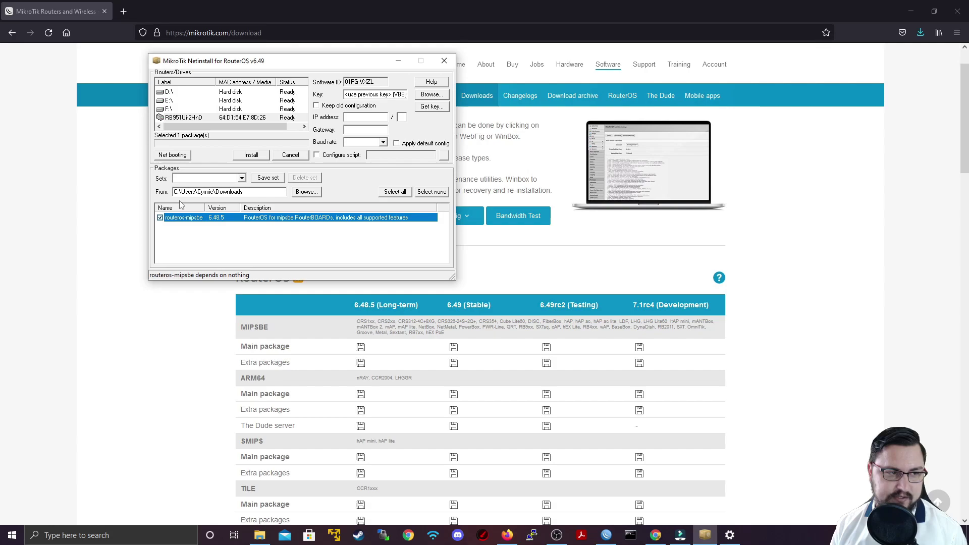
{"action": "left_click", "coordinate": [396, 143]}
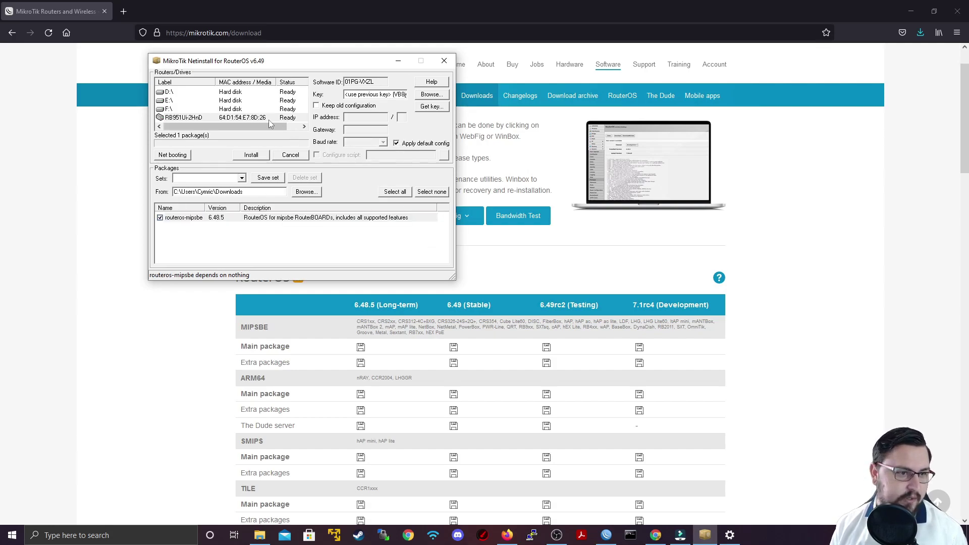
{"action": "left_click", "coordinate": [173, 119]}
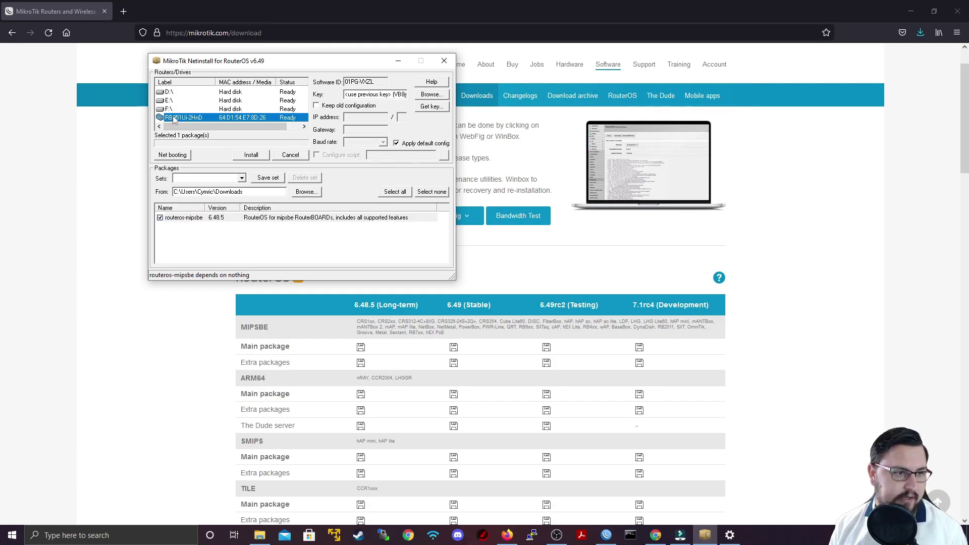
{"action": "left_click", "coordinate": [251, 156]}
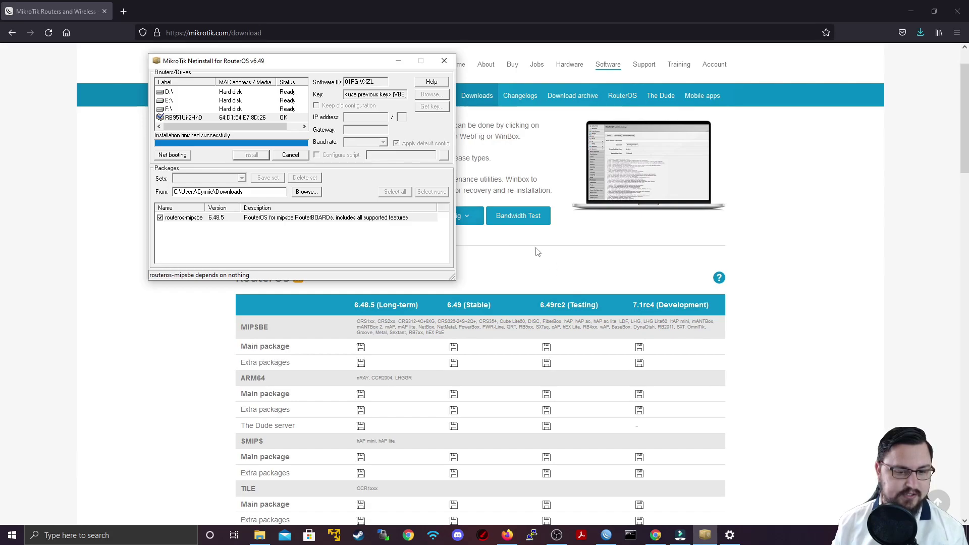
Refresh WinBox Neighbors, pick the RB951Ui-2HnD running 6.48.5, connect, and clear the saved password.
{"action": "left_click", "coordinate": [606, 534]}
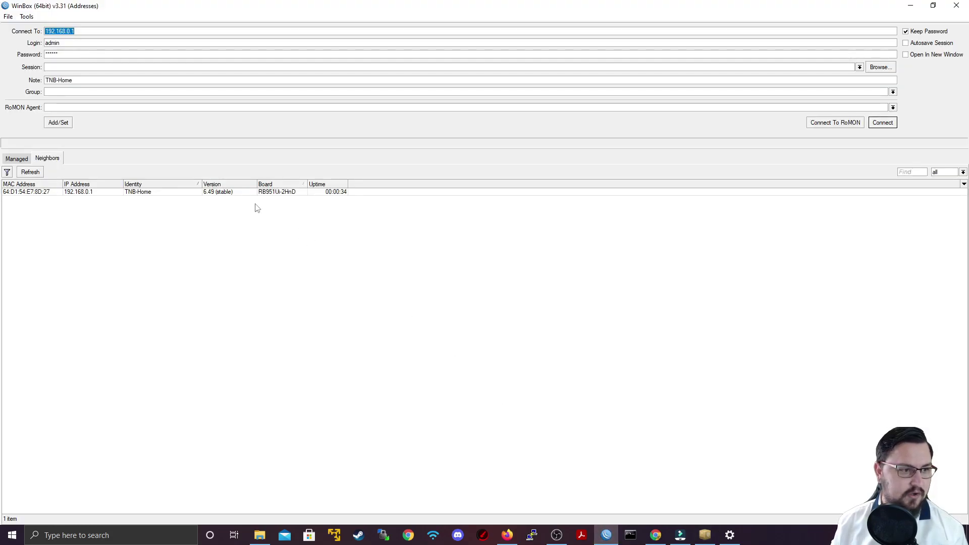
{"action": "left_click", "coordinate": [24, 175]}
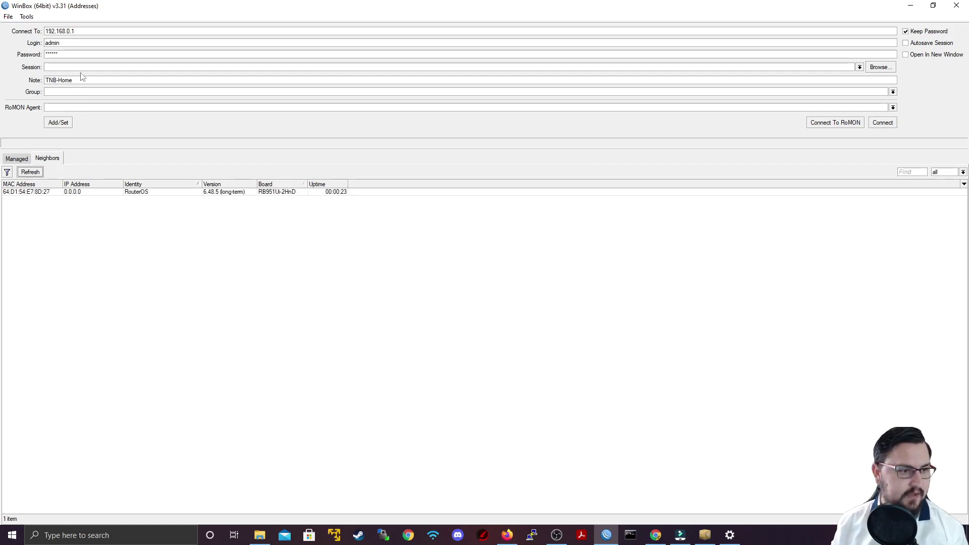
{"action": "left_click", "coordinate": [129, 193]}
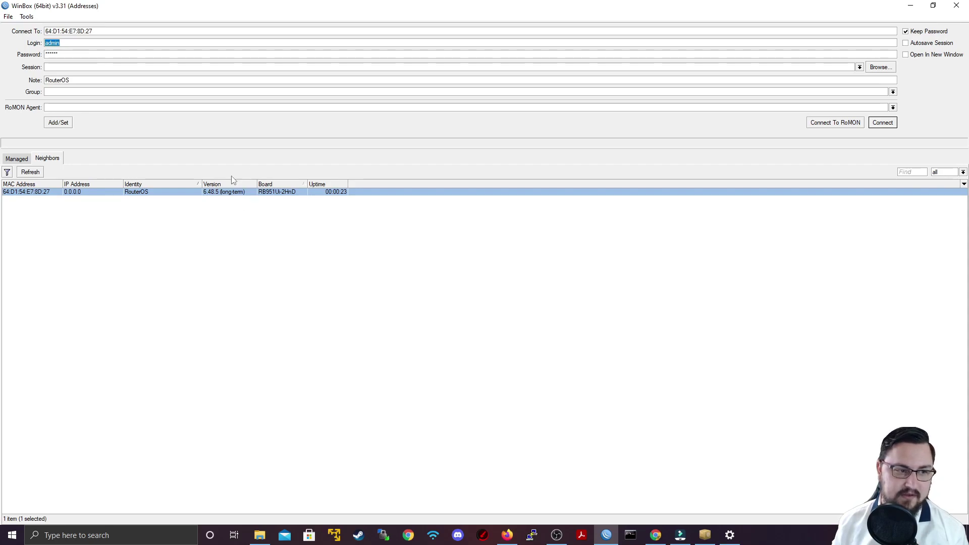
{"action": "left_click", "coordinate": [891, 125]}
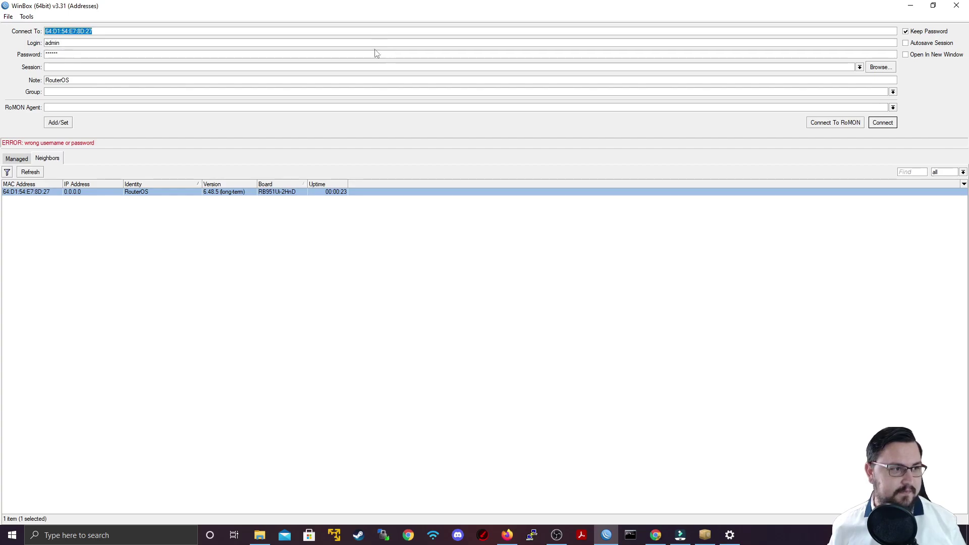
{"action": "left_click", "coordinate": [376, 54]}
{"action": "key", "text": "BackSpace"}
{"action": "key", "text": "BackSpace"}
{"action": "key", "text": "BackSpace"}
{"action": "key", "text": "BackSpace"}
{"action": "key", "text": "BackSpace"}
{"action": "key", "text": "BackSpace"}
Connect with an empty password, dismiss the default configuration notice, and list the seven interfaces.
{"action": "left_click", "coordinate": [891, 126]}
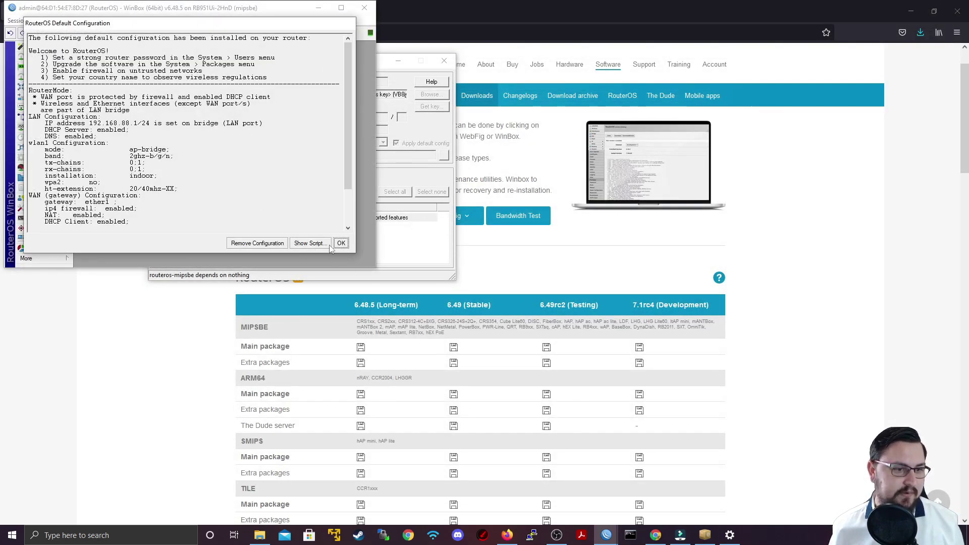
{"action": "left_click", "coordinate": [341, 243]}
{"action": "double_click", "coordinate": [219, 9]}
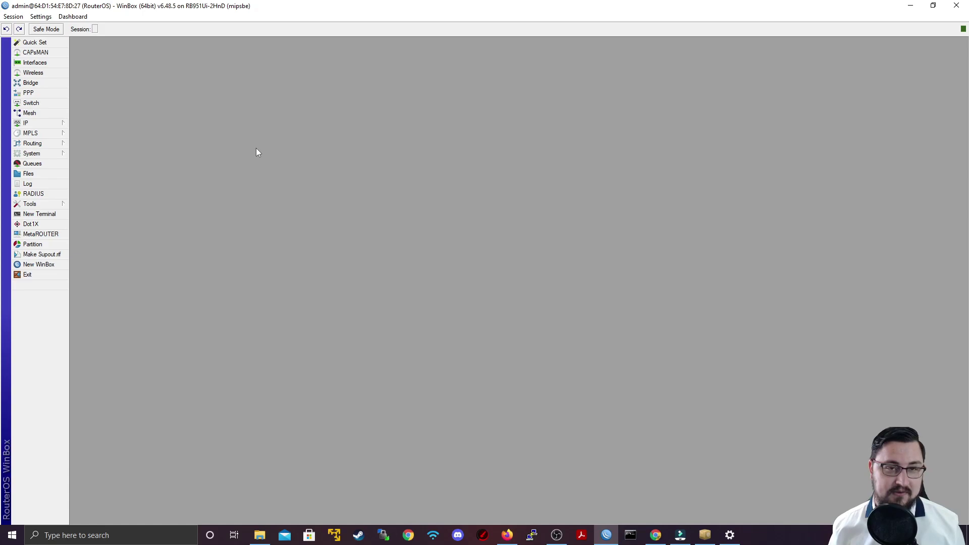
{"action": "left_click", "coordinate": [29, 61]}
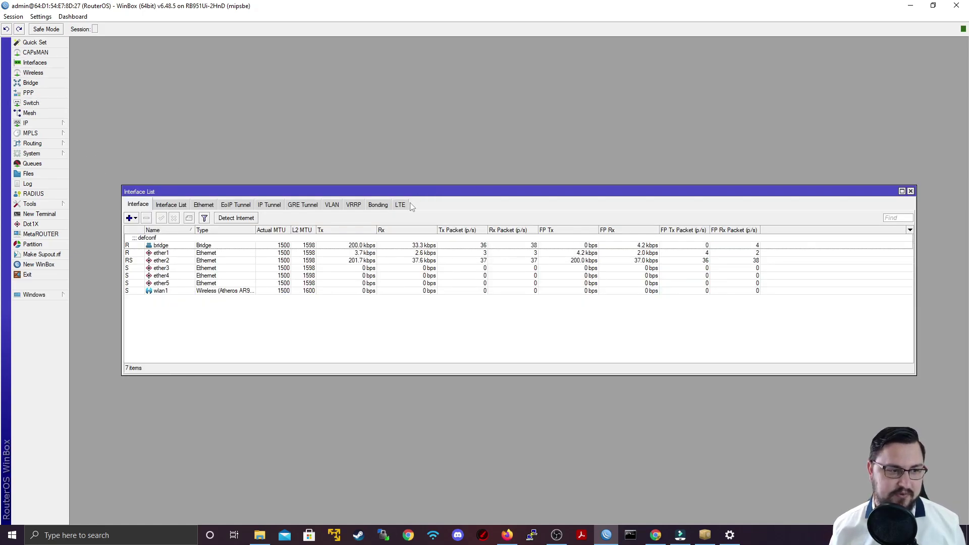